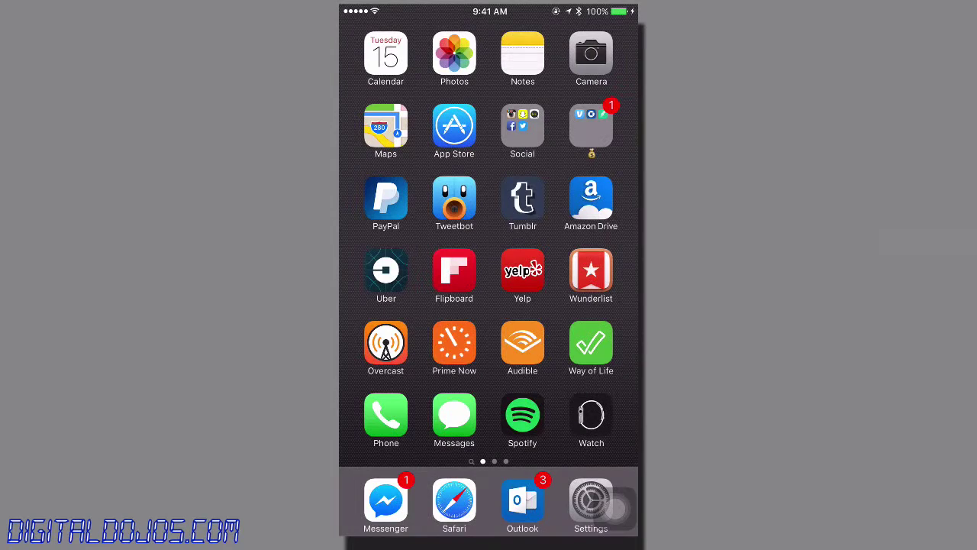
Visit Safari and the Social folder, then return to the first app page after glimpsing page two
{"action": "left_click", "coordinate": [455, 500]}
{"action": "left_click", "coordinate": [523, 126]}
{"action": "mouse_move", "coordinate": [581, 244]}
{"action": "left_mouse_down"}
{"action": "mouse_move", "coordinate": [397, 244]}
{"action": "mouse_move", "coordinate": [580, 244]}
{"action": "left_mouse_up"}
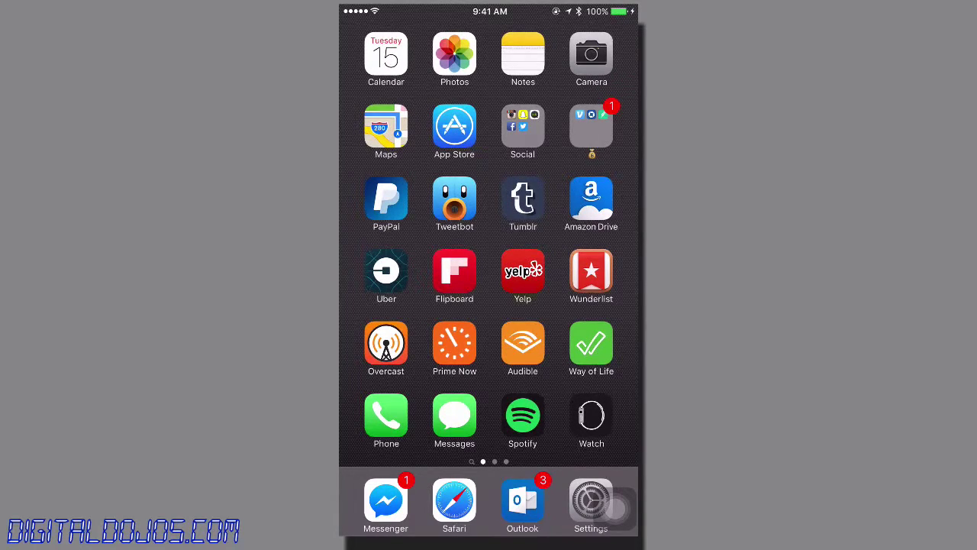
Confirm AssistiveTouch is on under General > Accessibility, then place its button beside Way of Life
{"action": "left_click", "coordinate": [615, 507]}
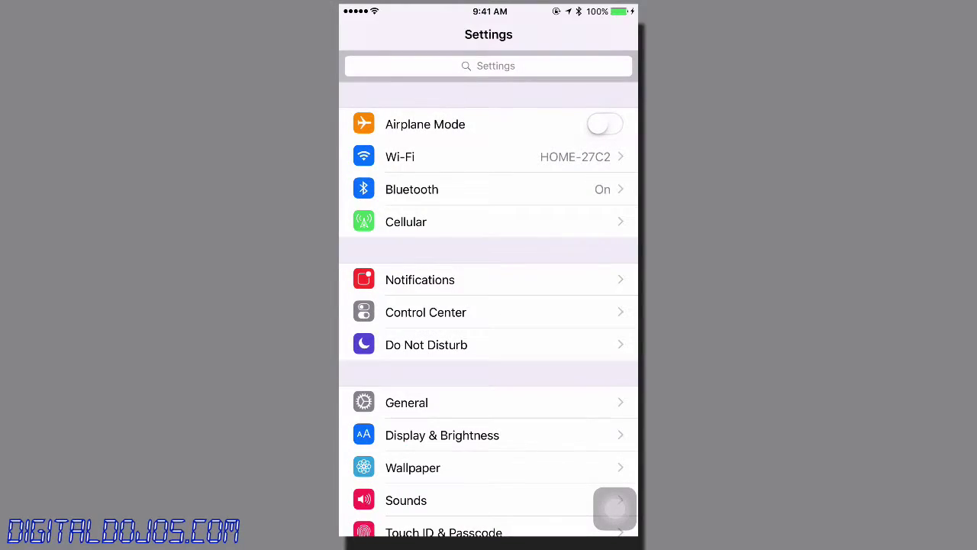
{"action": "left_click", "coordinate": [406, 402]}
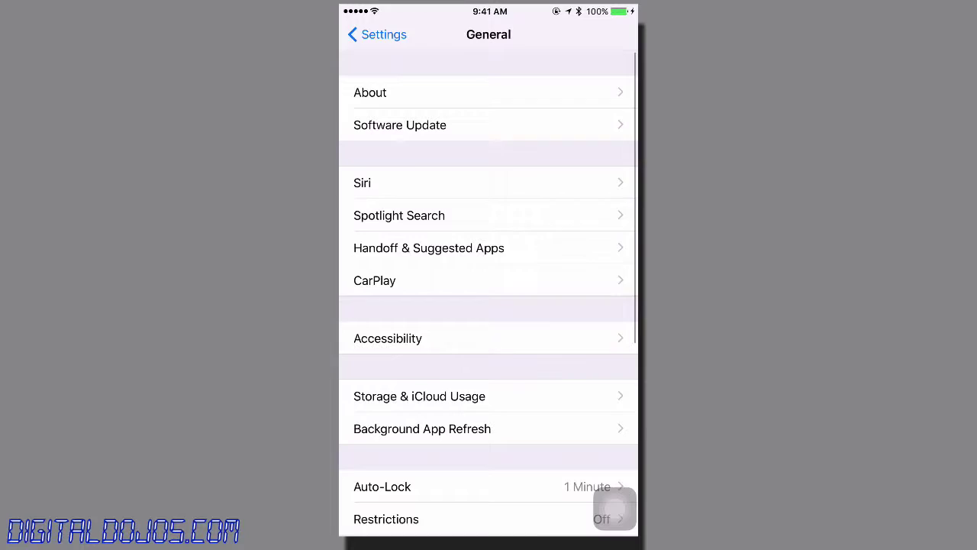
{"action": "left_click", "coordinate": [388, 338]}
{"action": "scroll", "coordinate": [489, 293], "scroll_direction": "down", "scroll_amount": 3}
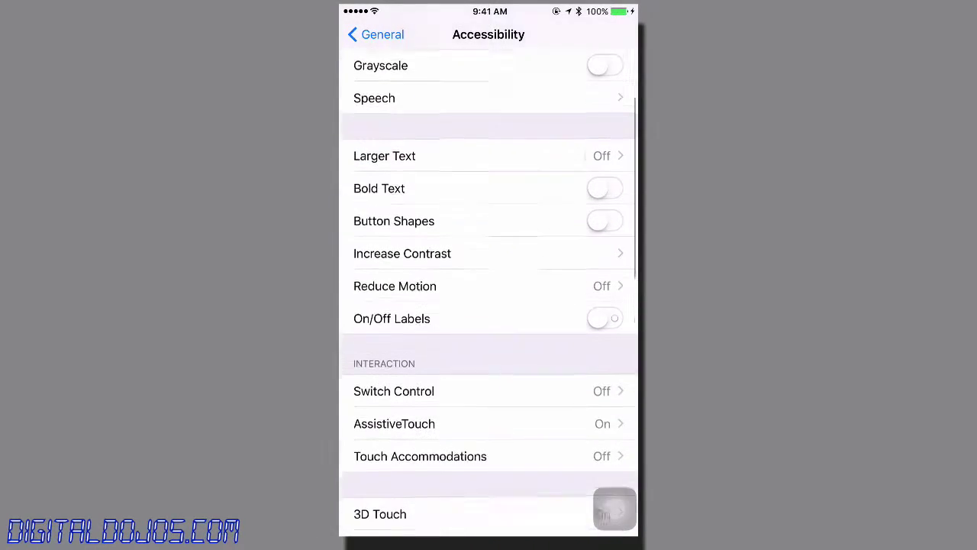
{"action": "left_click", "coordinate": [394, 384]}
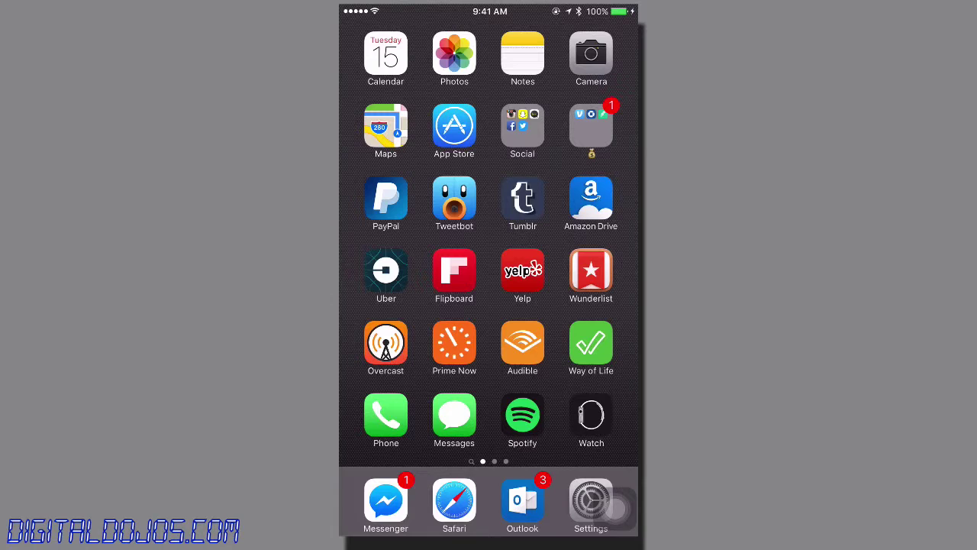
{"action": "mouse_move", "coordinate": [615, 508]}
{"action": "left_mouse_down"}
{"action": "mouse_move", "coordinate": [561, 307]}
{"action": "mouse_move", "coordinate": [532, 321]}
{"action": "left_mouse_up"}
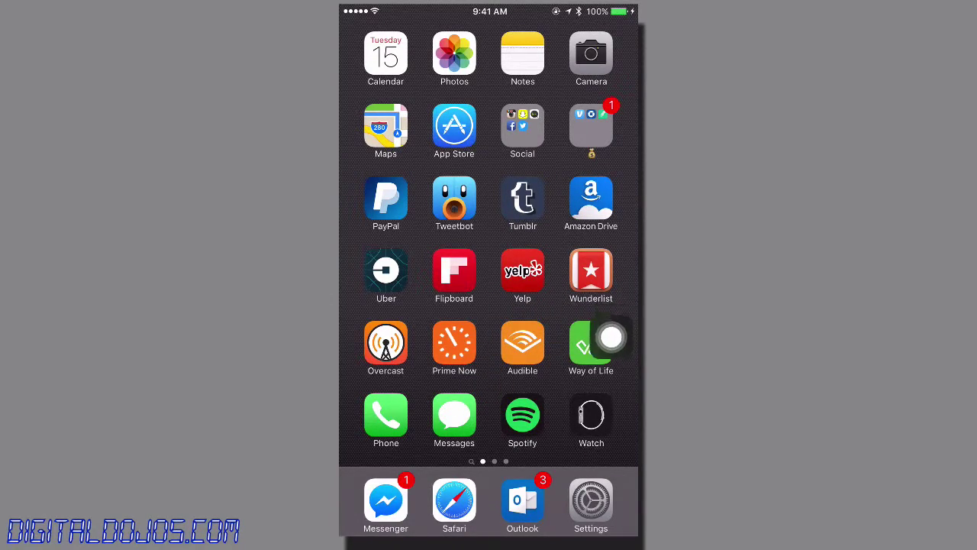
Drag the AssistiveTouch button down the right edge onto the dock's Settings icon
{"action": "left_click_drag", "start_coordinate": [614, 321], "coordinate": [617, 519]}
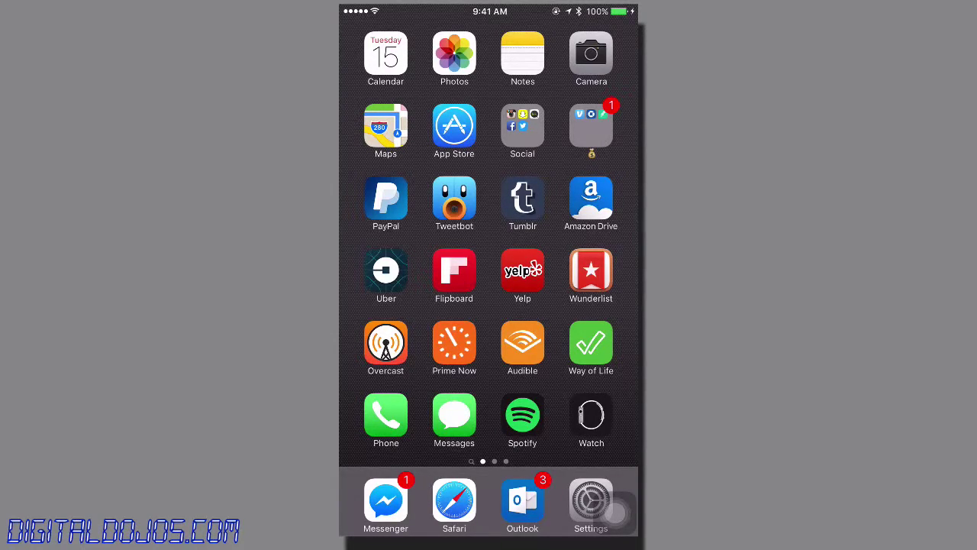
{"action": "left_click", "coordinate": [591, 501]}
{"action": "left_click", "coordinate": [522, 126]}
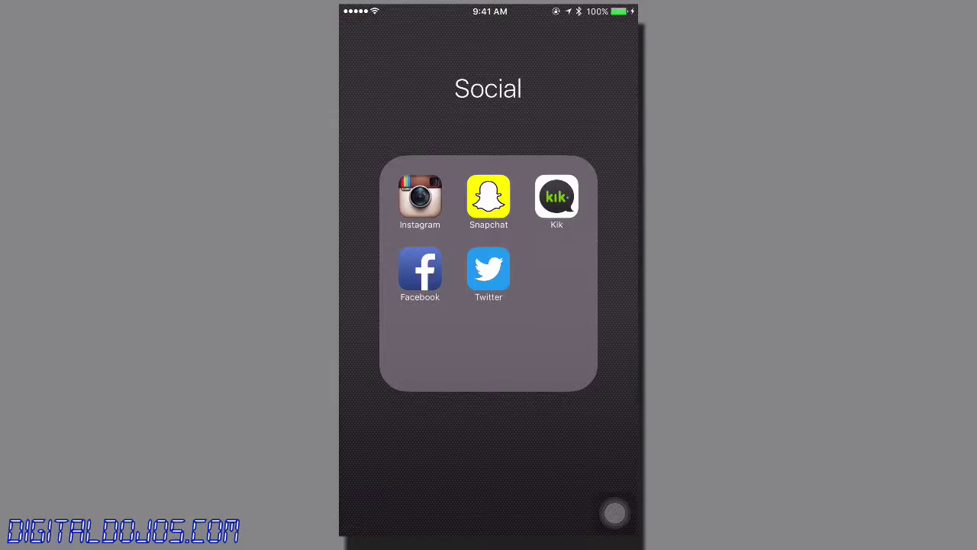
{"action": "left_click", "coordinate": [489, 474]}
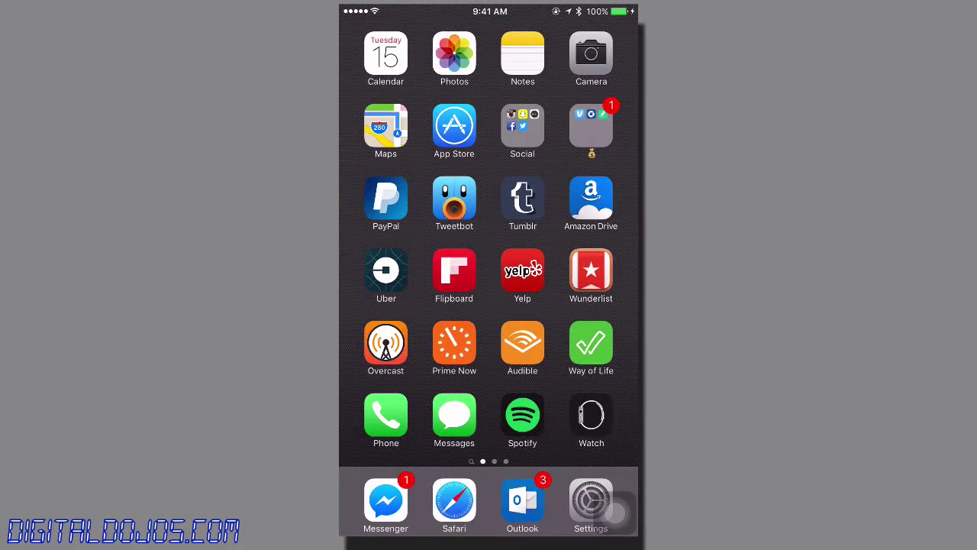